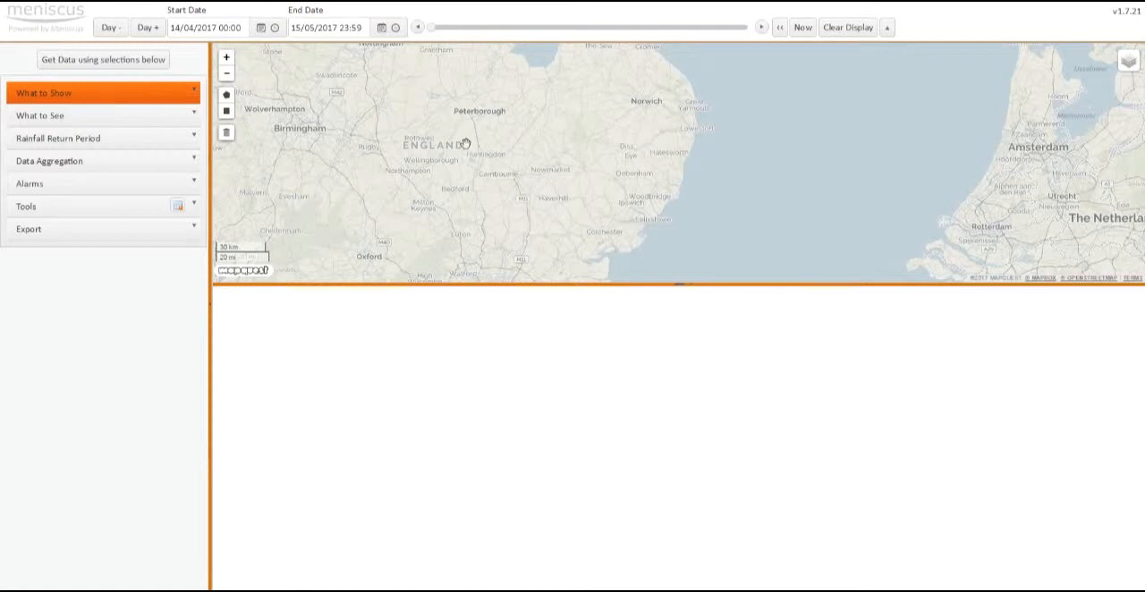
Step: Enlarge the map pane downward and load the Latest Rainfall Intensity data for the whole grid
left_click_drag(680, 283, 673, 347)
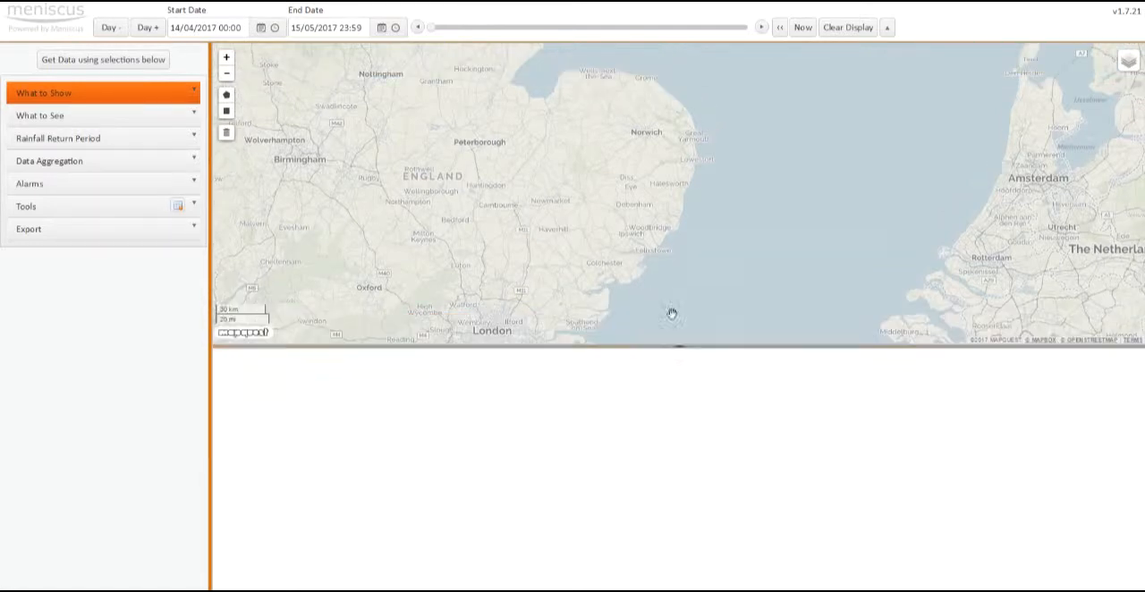
left_click(182, 94)
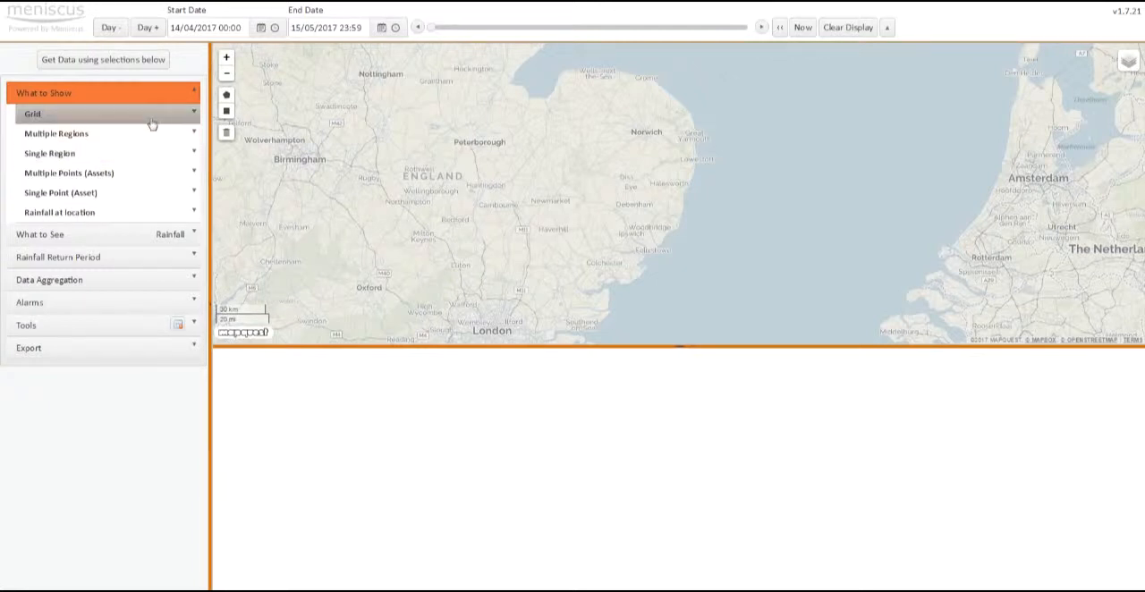
left_click(112, 234)
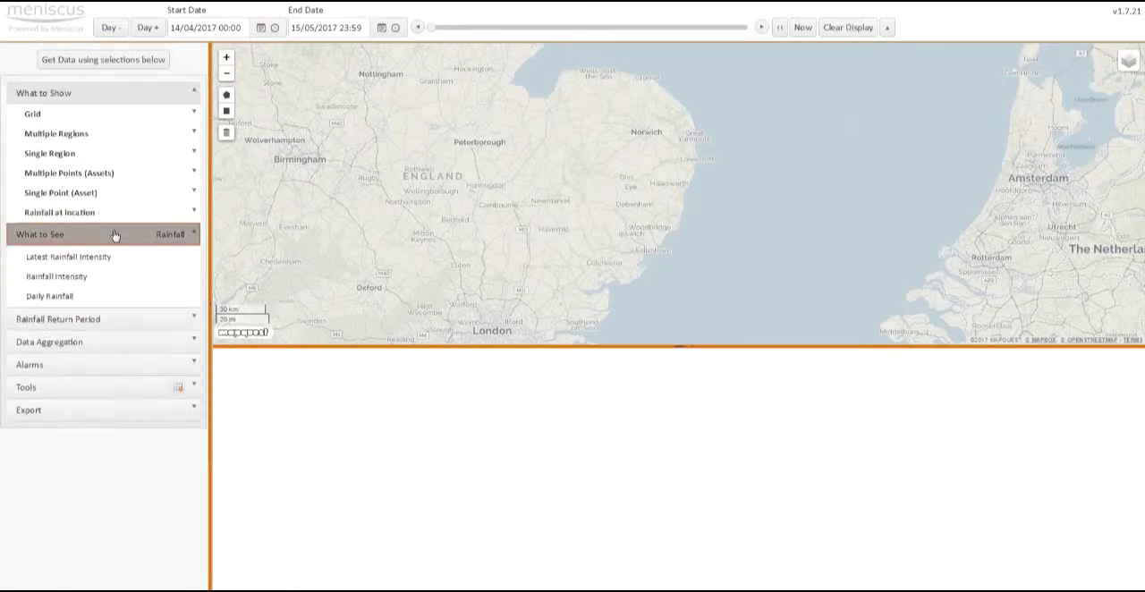
left_click(66, 118)
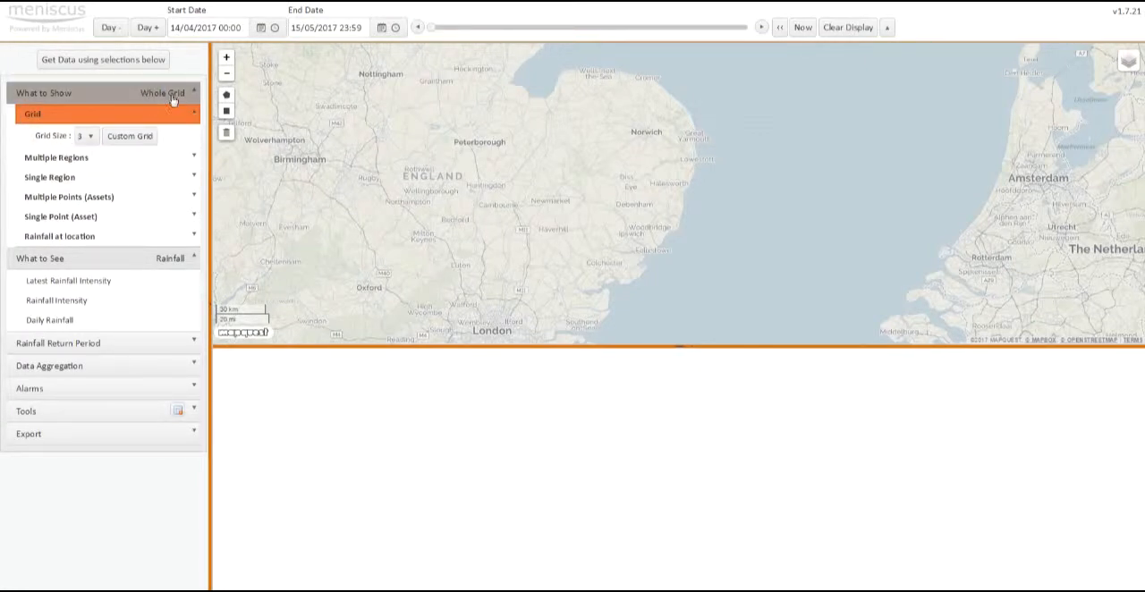
left_click(85, 282)
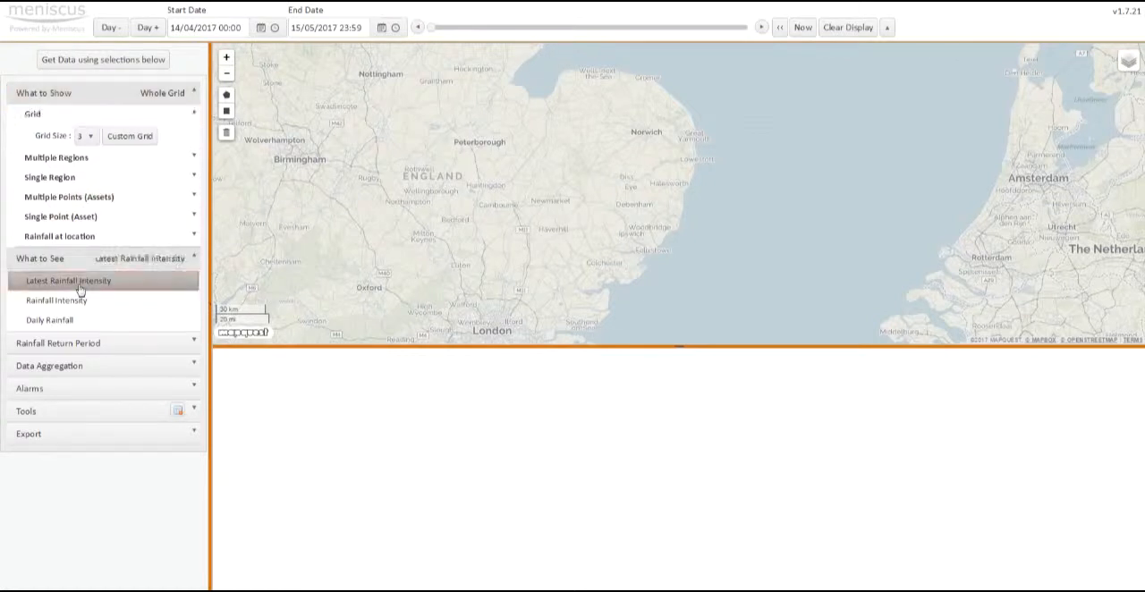
left_click(111, 59)
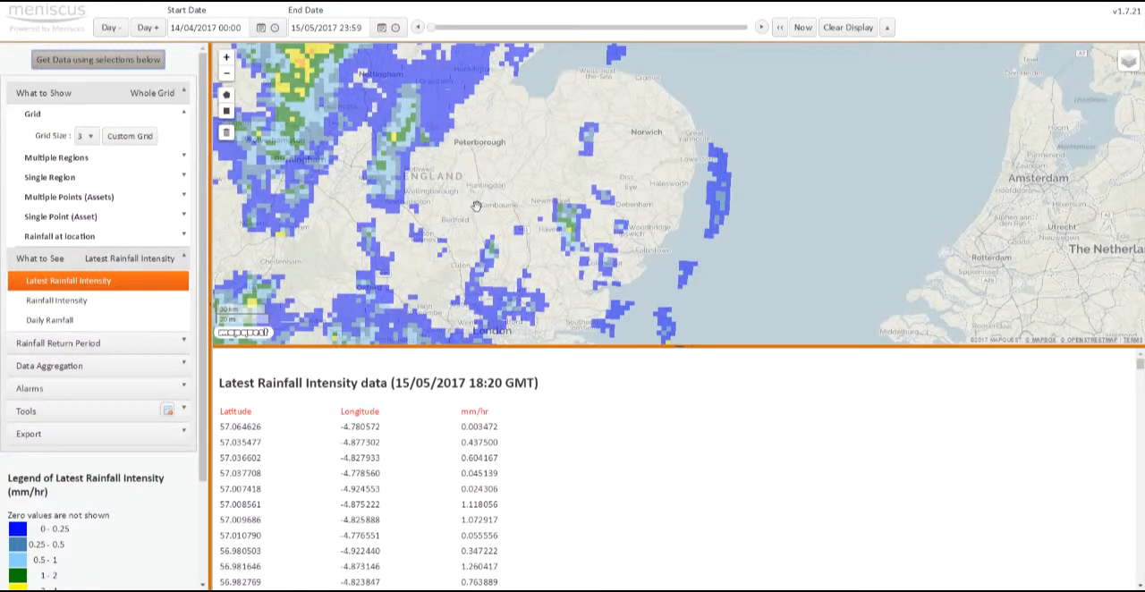
Step: Inspect the latest rainfall across England and Wales and around London, and clear the display
scroll(477, 206, "down", 1)
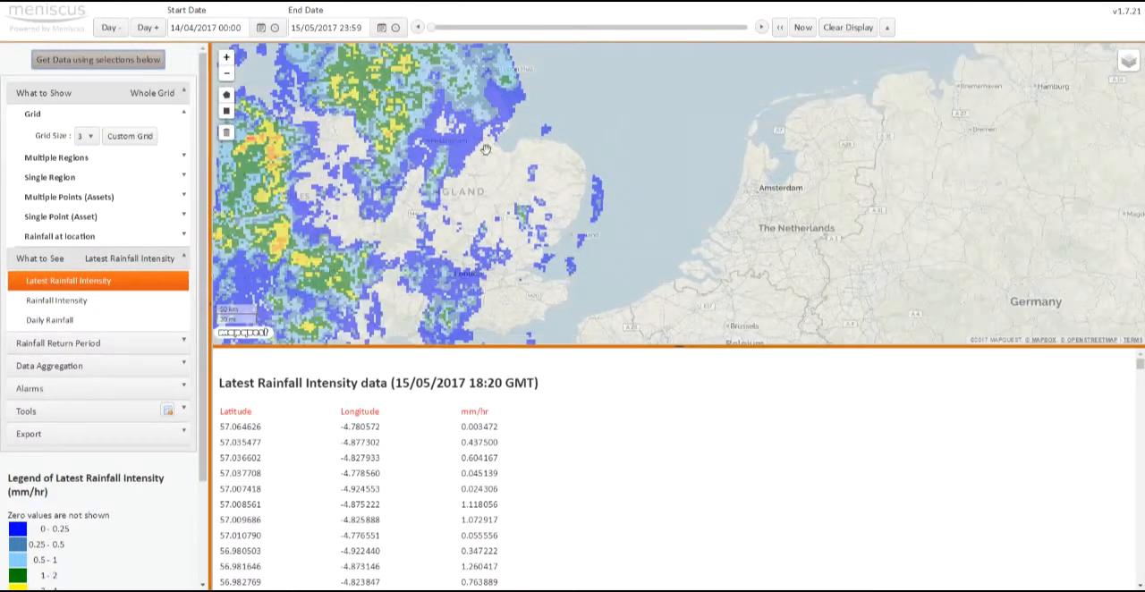
scroll(476, 180, "down", 1)
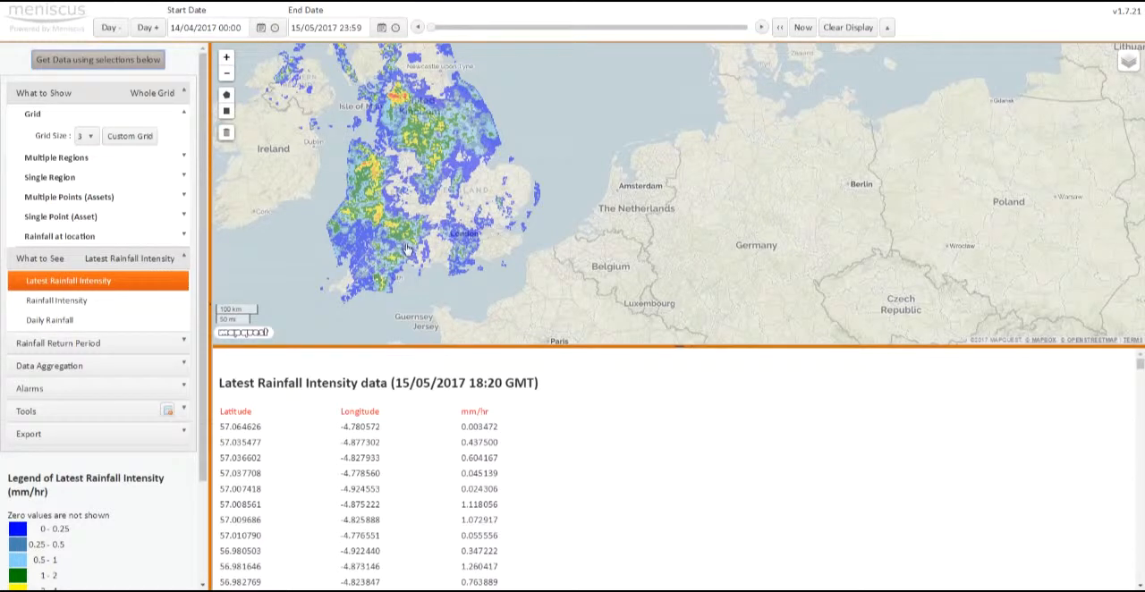
scroll(407, 249, "up", 1)
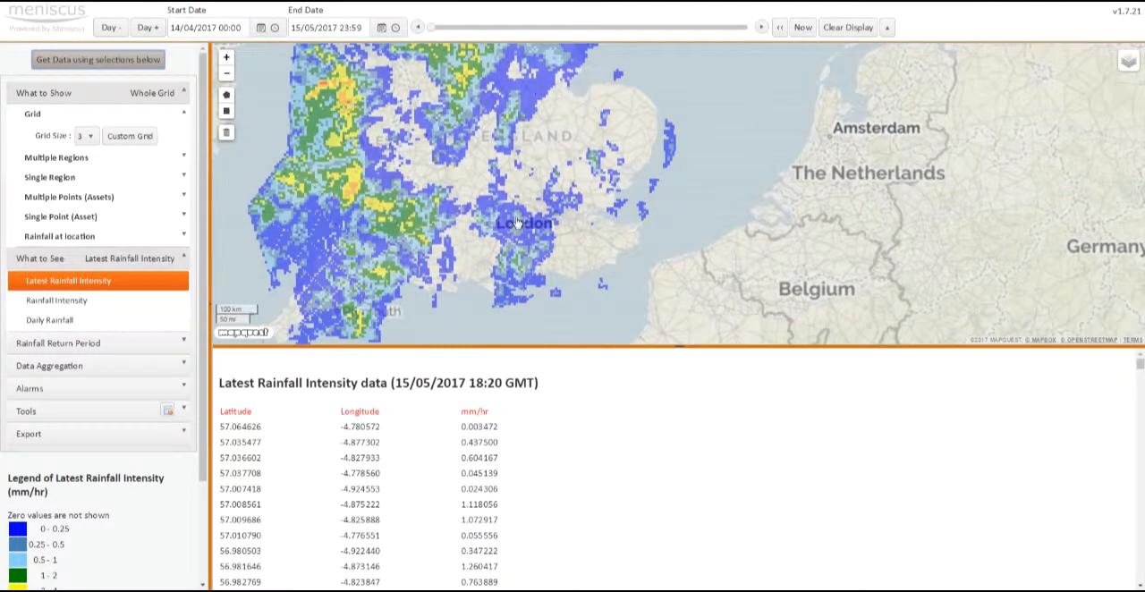
scroll(517, 222, "up", 1)
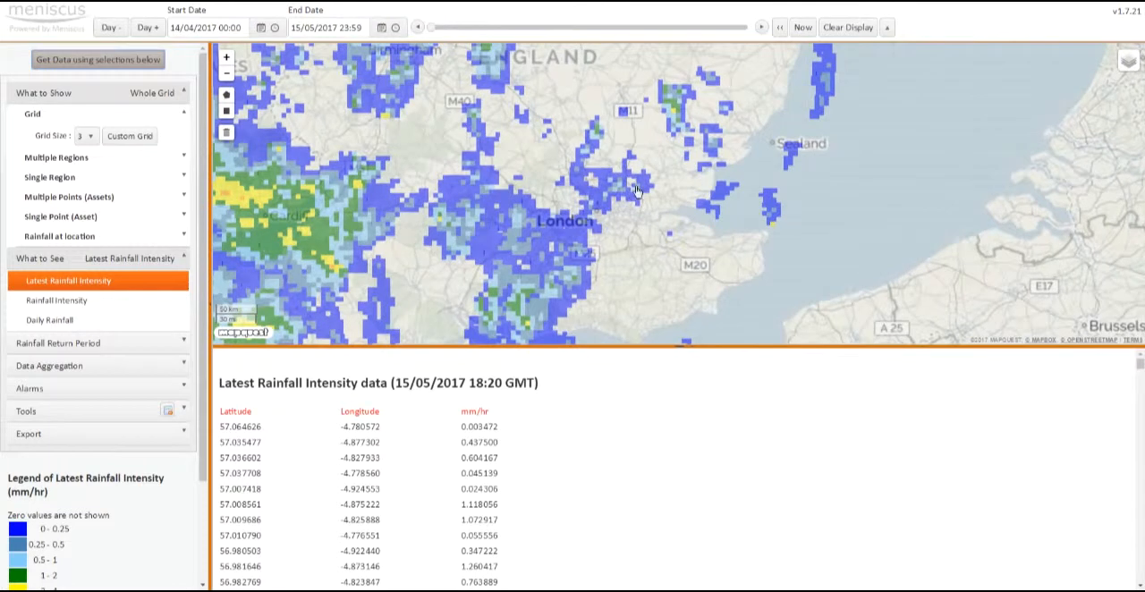
left_click(845, 28)
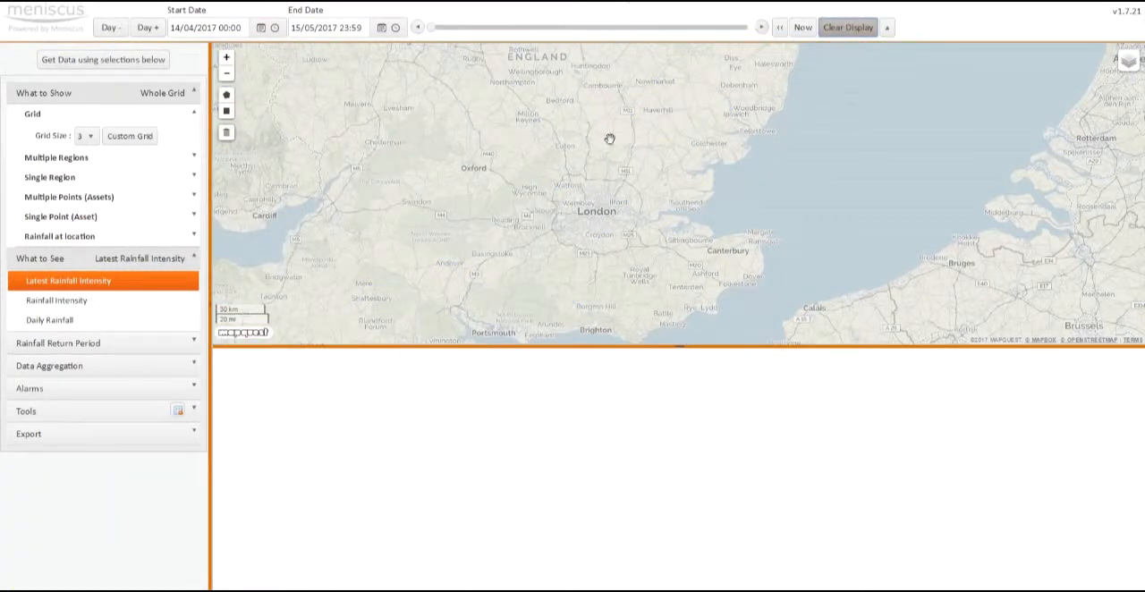
Step: Set the start date to 23/06/2016, keeping the time at 00:00
left_click_drag(626, 133, 575, 214)
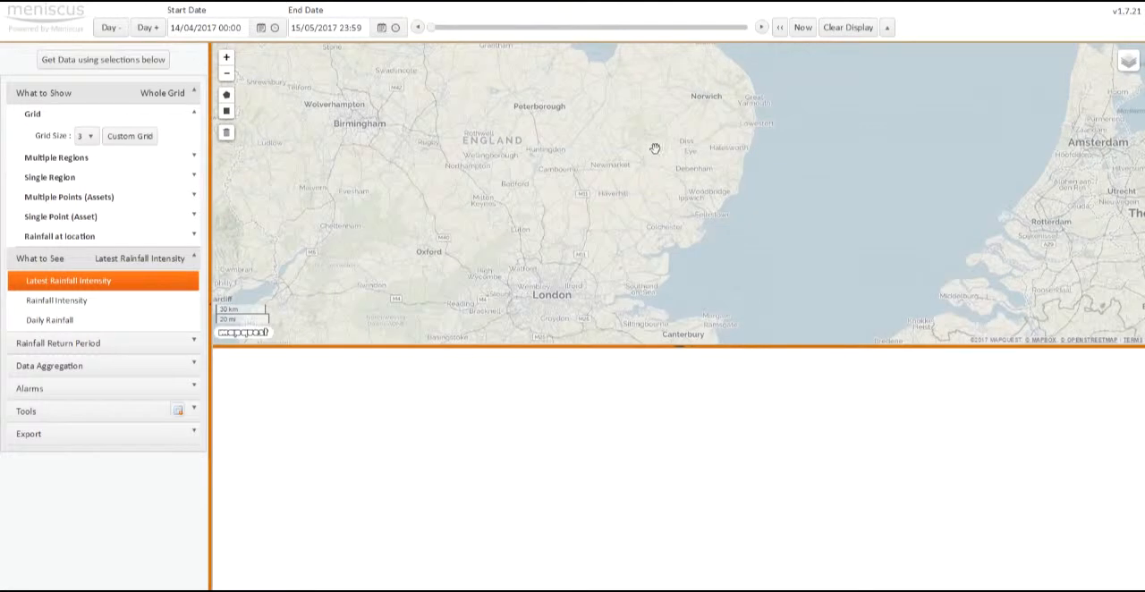
left_click(262, 29)
left_click(177, 48)
left_click(177, 49)
left_click(177, 49)
left_click(177, 48)
left_click(177, 48)
left_click(177, 48)
left_click(177, 49)
left_click(177, 48)
left_click(177, 49)
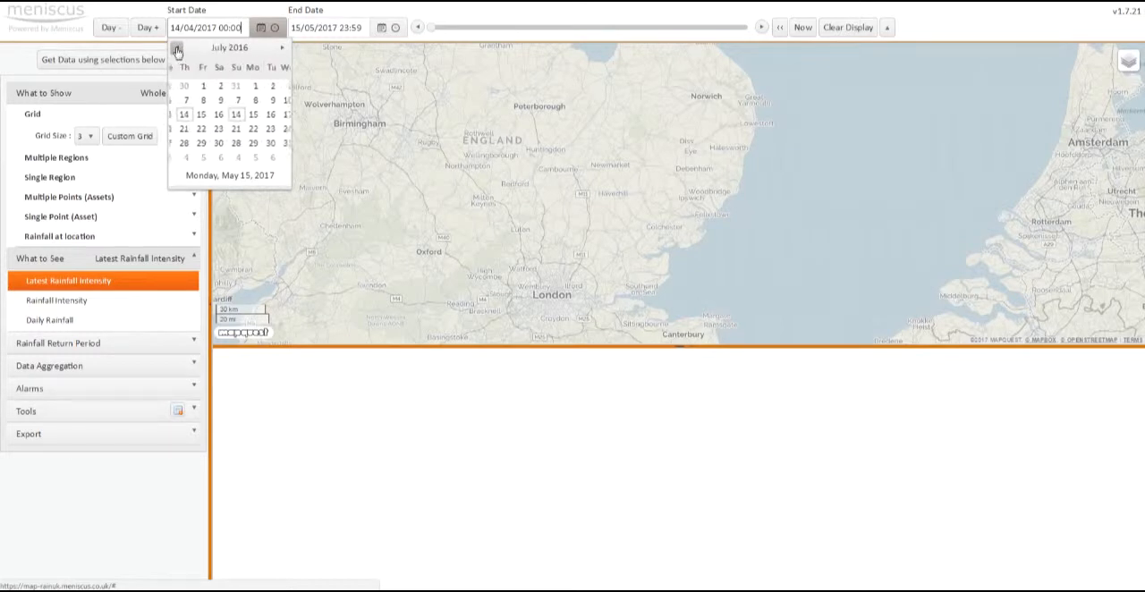
left_click(178, 48)
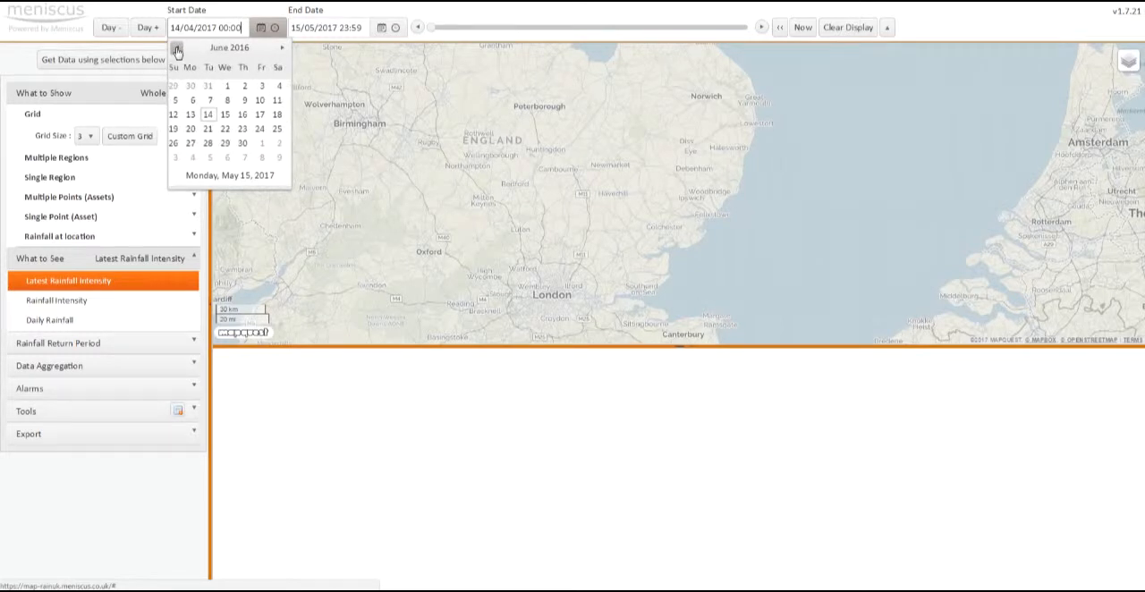
left_click(246, 129)
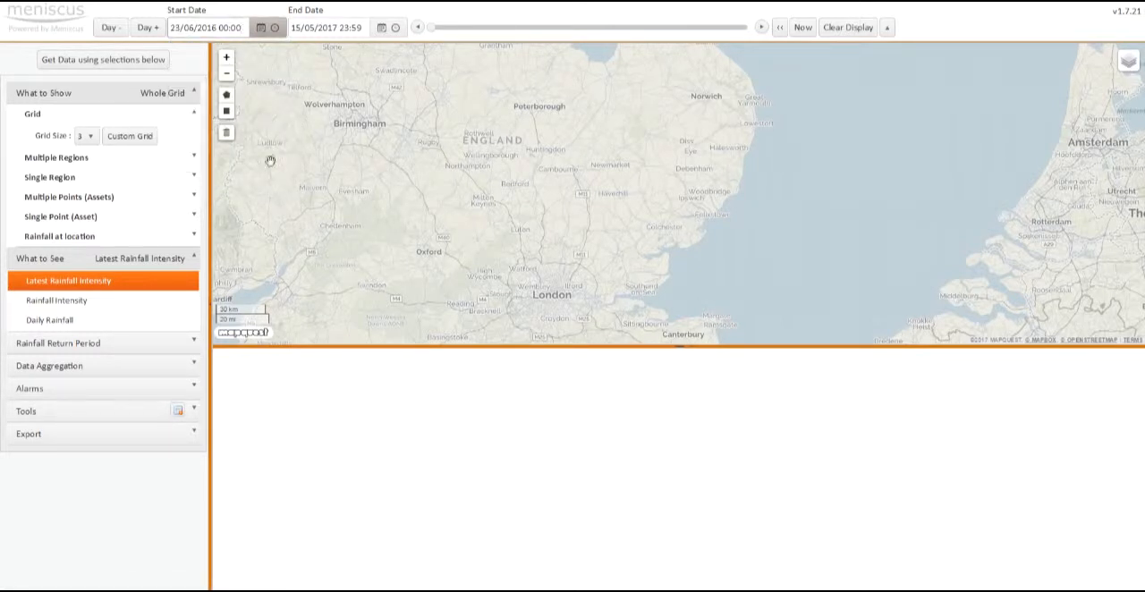
Step: Load the Rainfall Intensity data for the whole grid and advance its time to 00:05 and on to 08:50
left_click(73, 304)
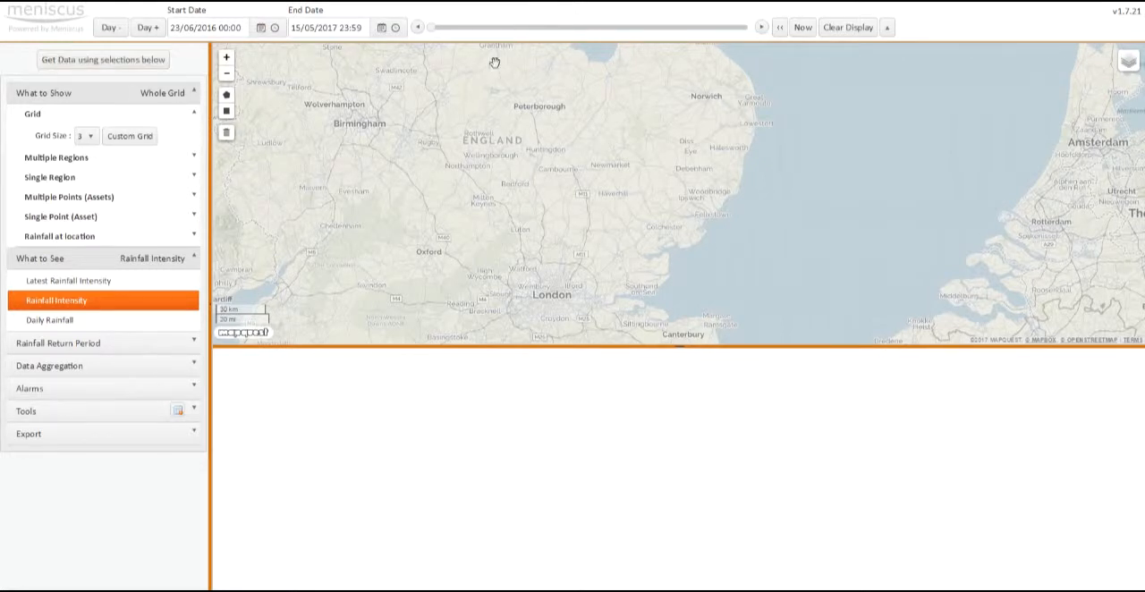
left_click(100, 60)
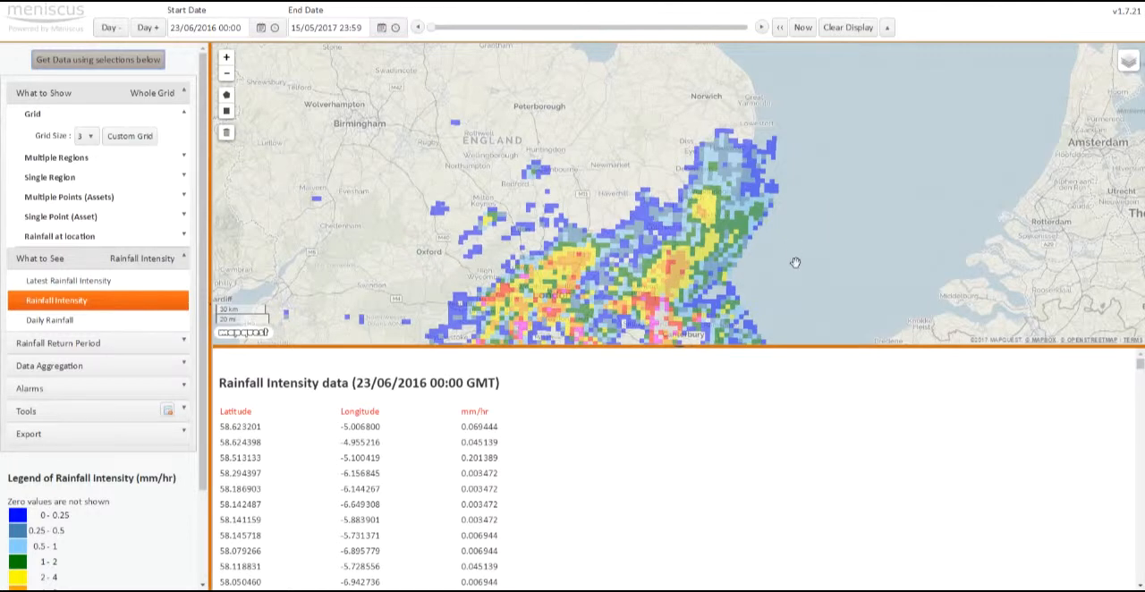
scroll(797, 265, "down", 1)
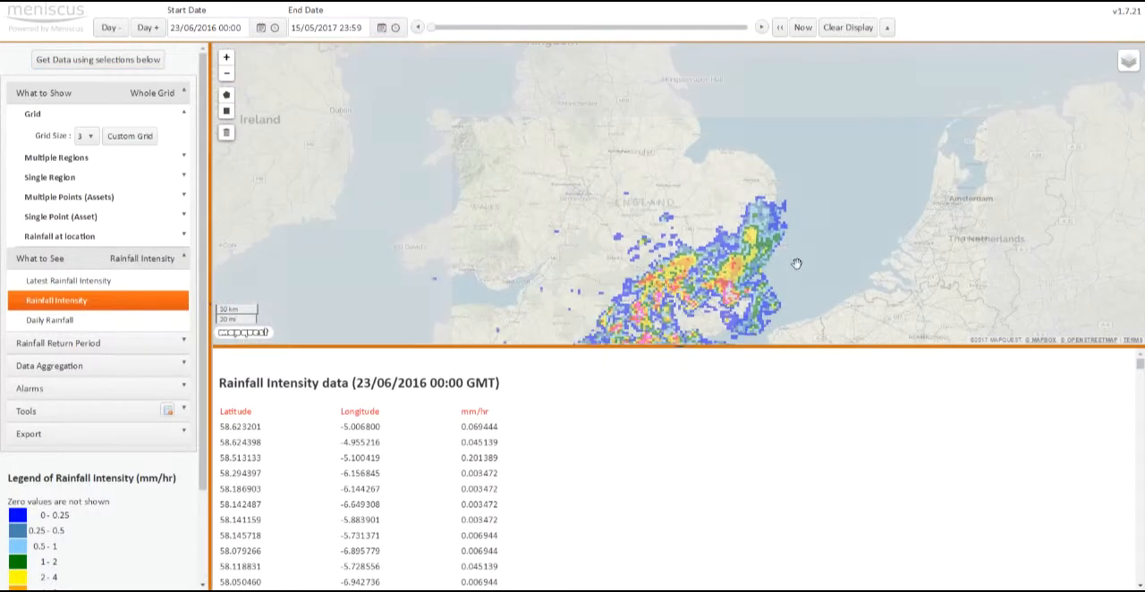
left_click_drag(814, 258, 762, 208)
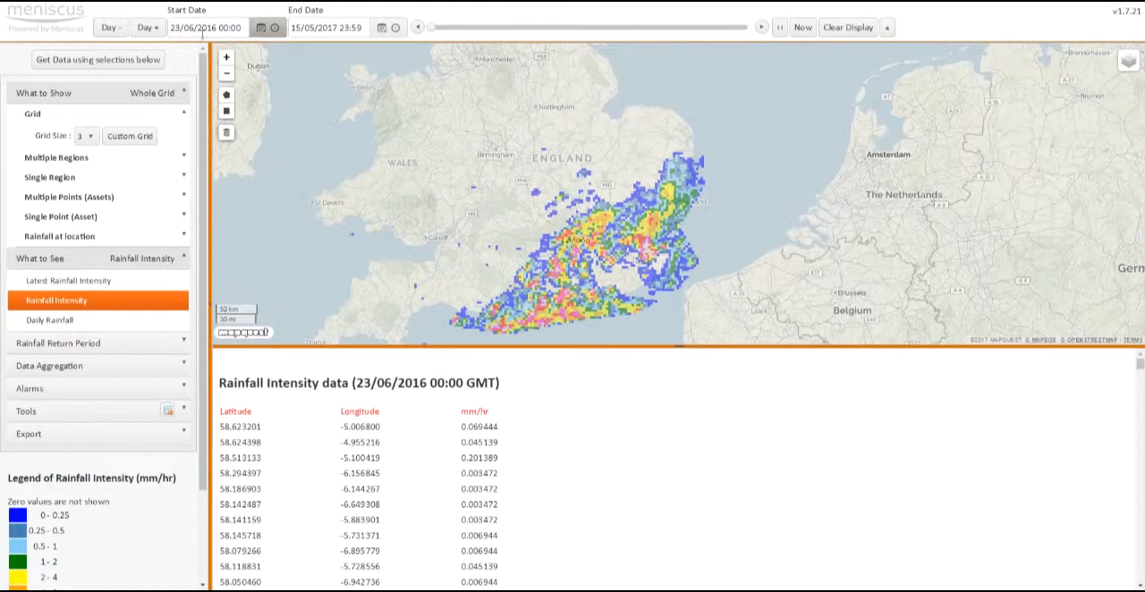
left_click(761, 26)
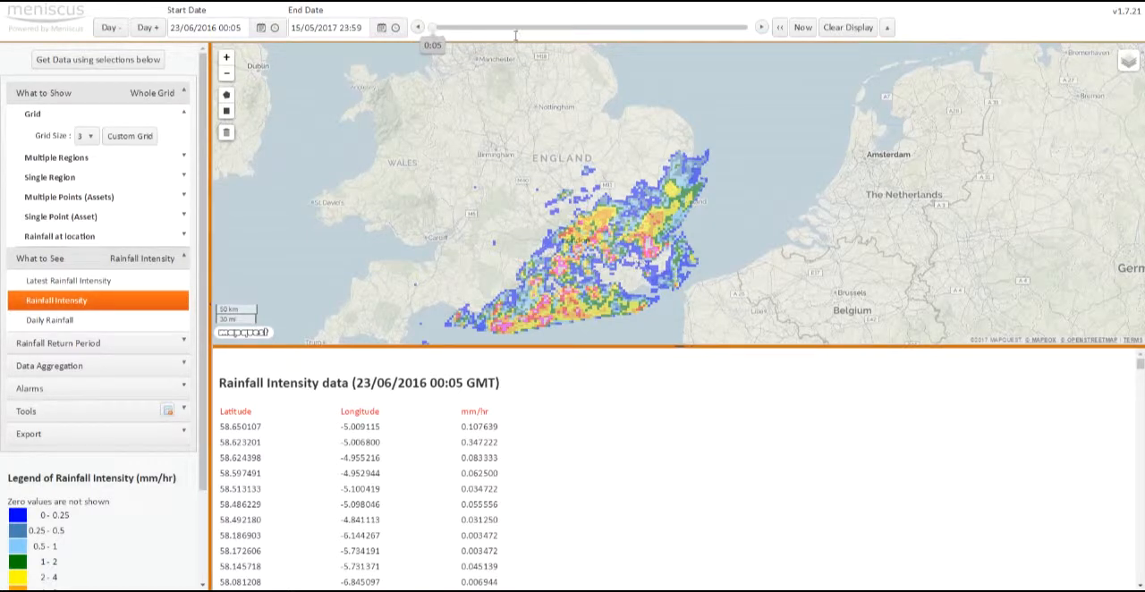
left_click_drag(467, 26, 564, 50)
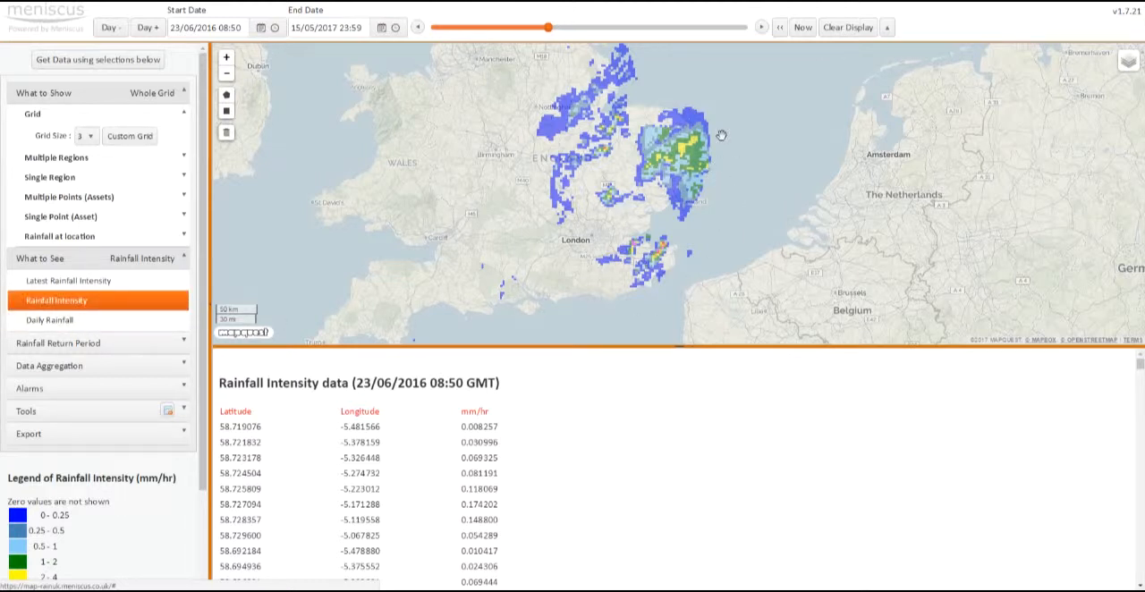
Step: Reset the start time to 00:00 and clear the rainfall display
left_click(847, 28)
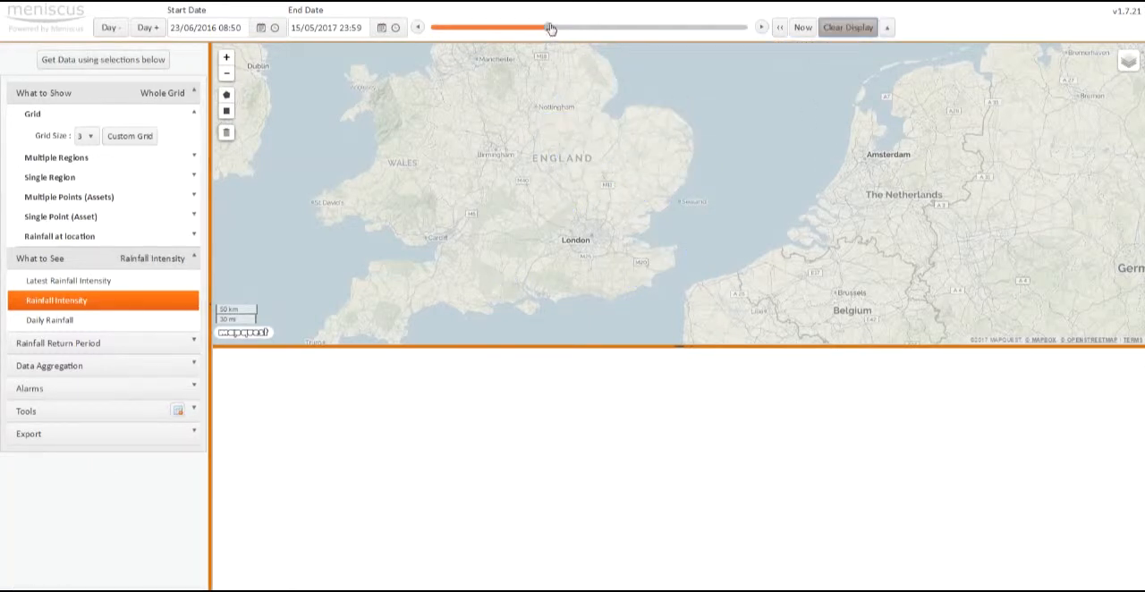
left_click_drag(549, 28, 431, 28)
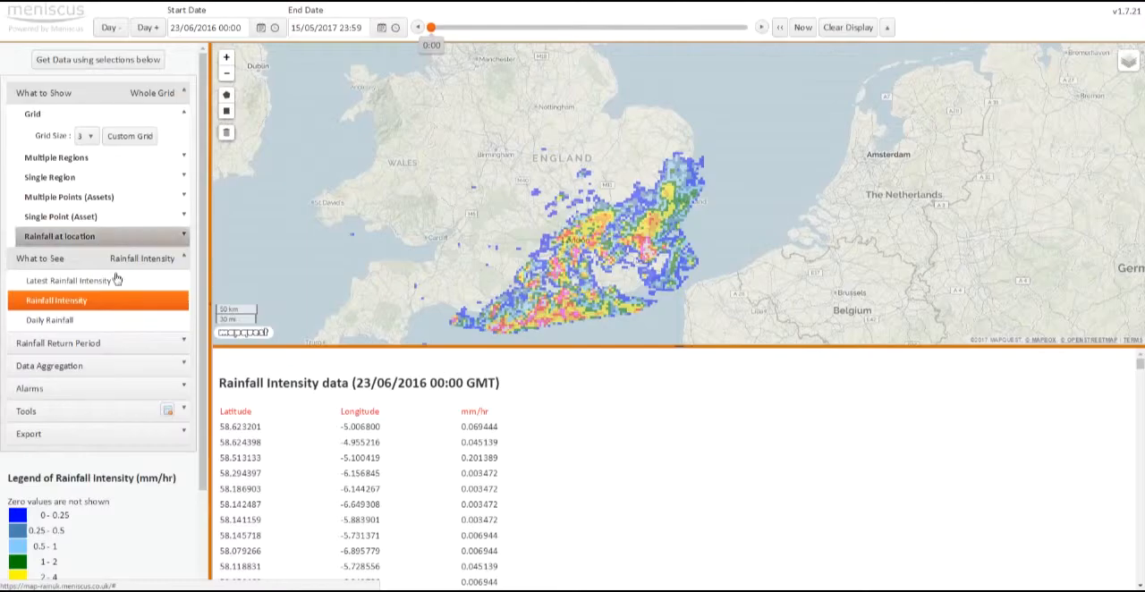
left_click(843, 28)
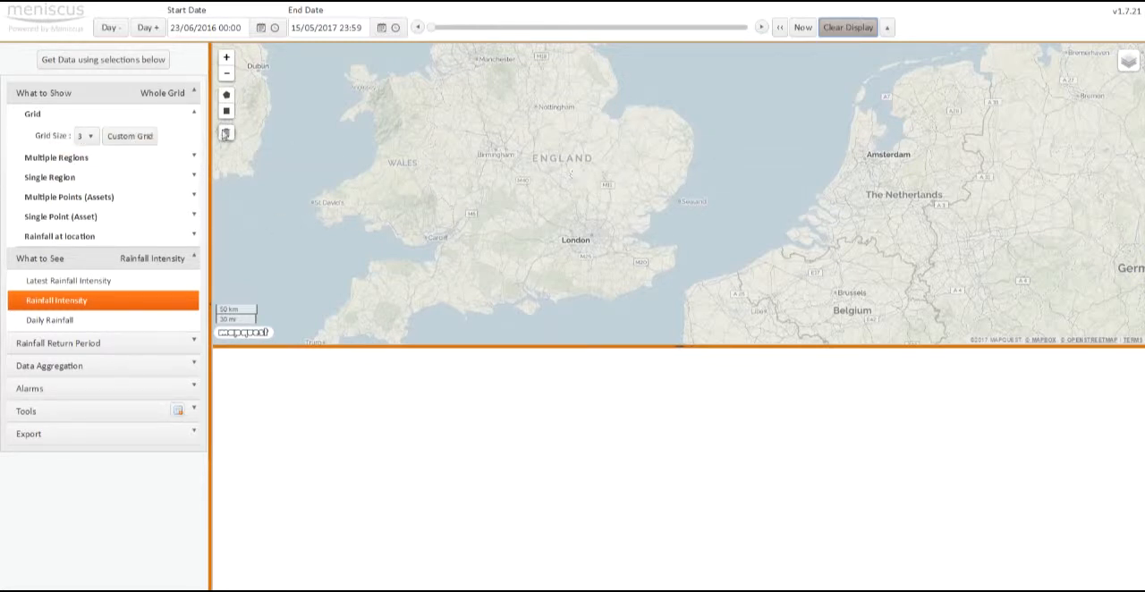
Step: Draw a rectangular custom grid area over eastern England, from south of Peterborough to around Colchester
scroll(594, 154, "up", 1)
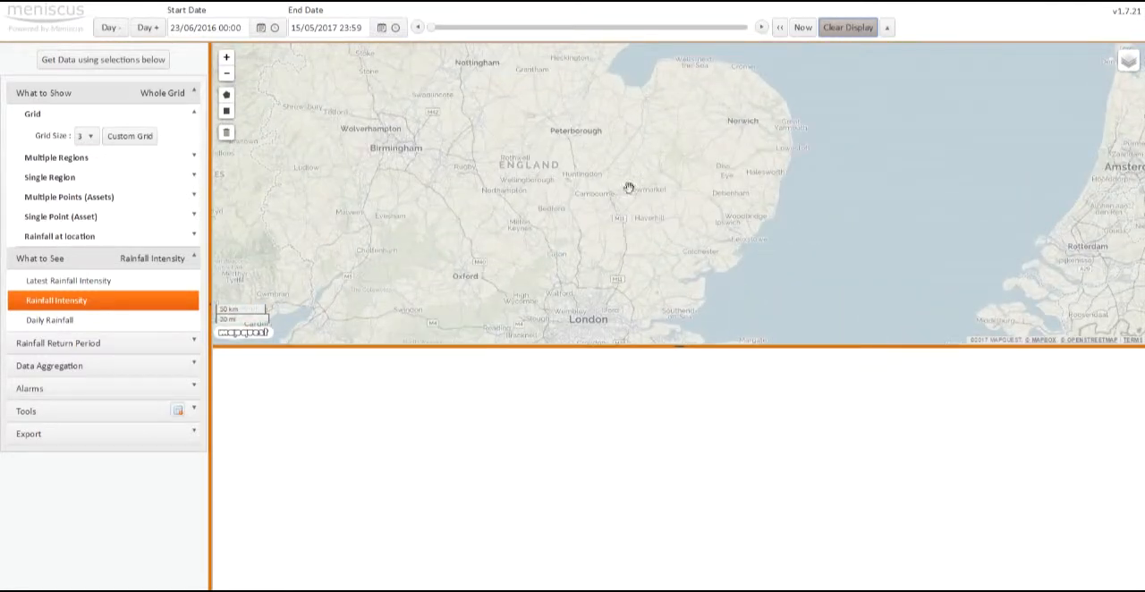
left_click(227, 111)
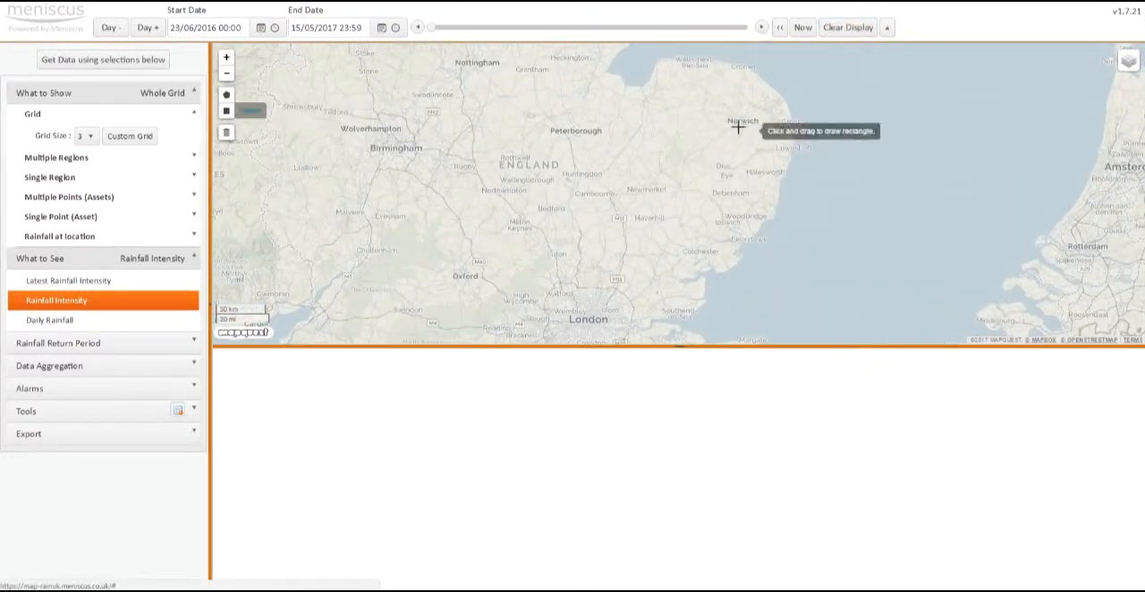
left_click_drag(543, 144, 730, 270)
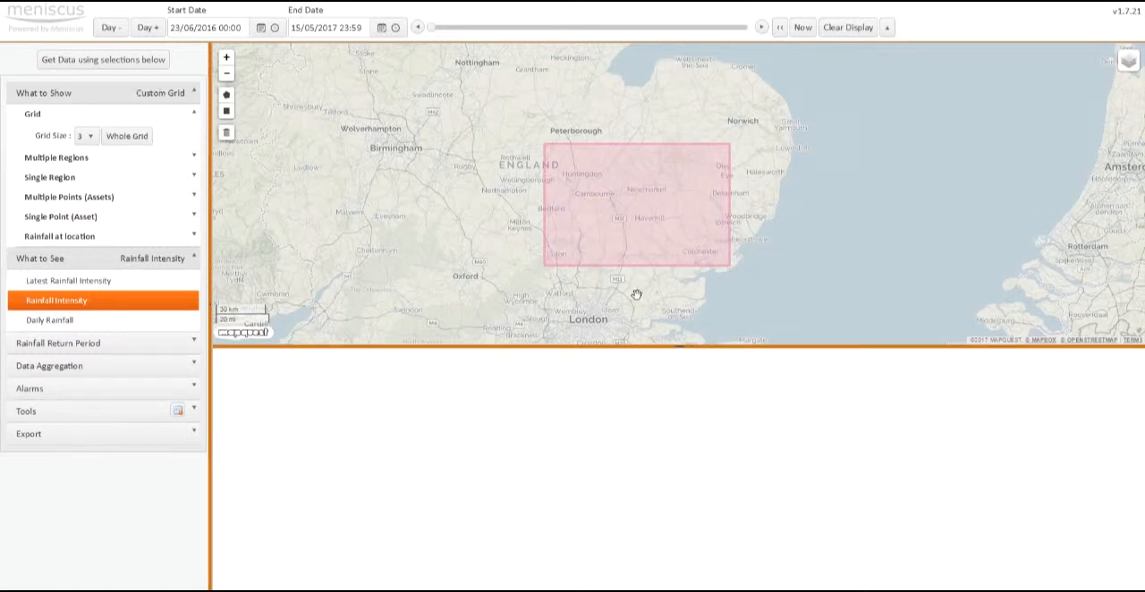
Step: Set the grid size to 1 and load the Rainfall Intensity data for the custom grid
left_click(85, 136)
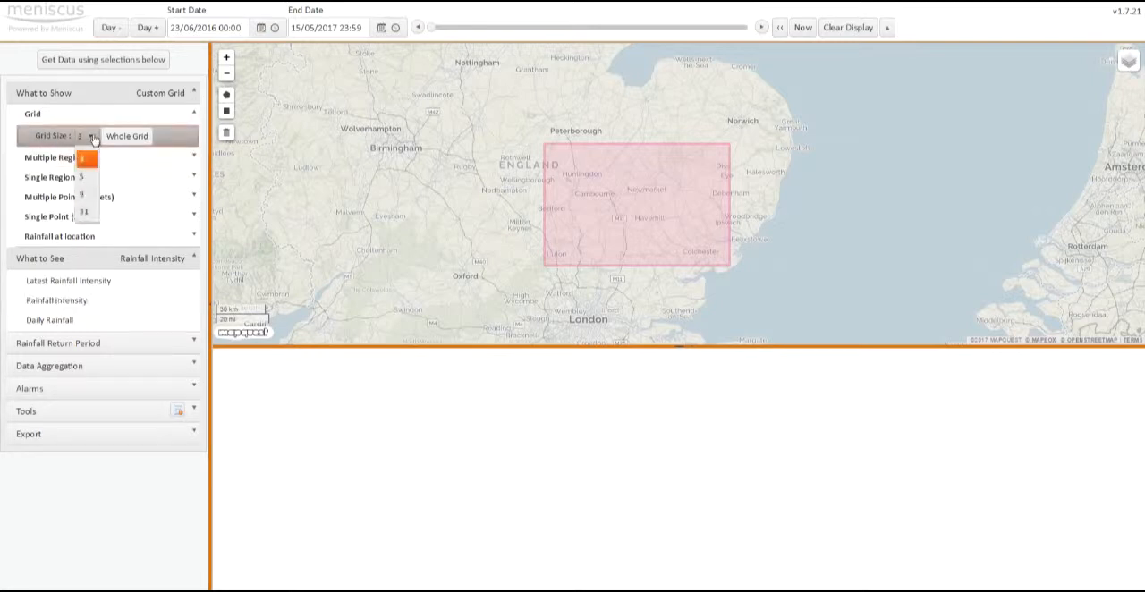
left_click(86, 159)
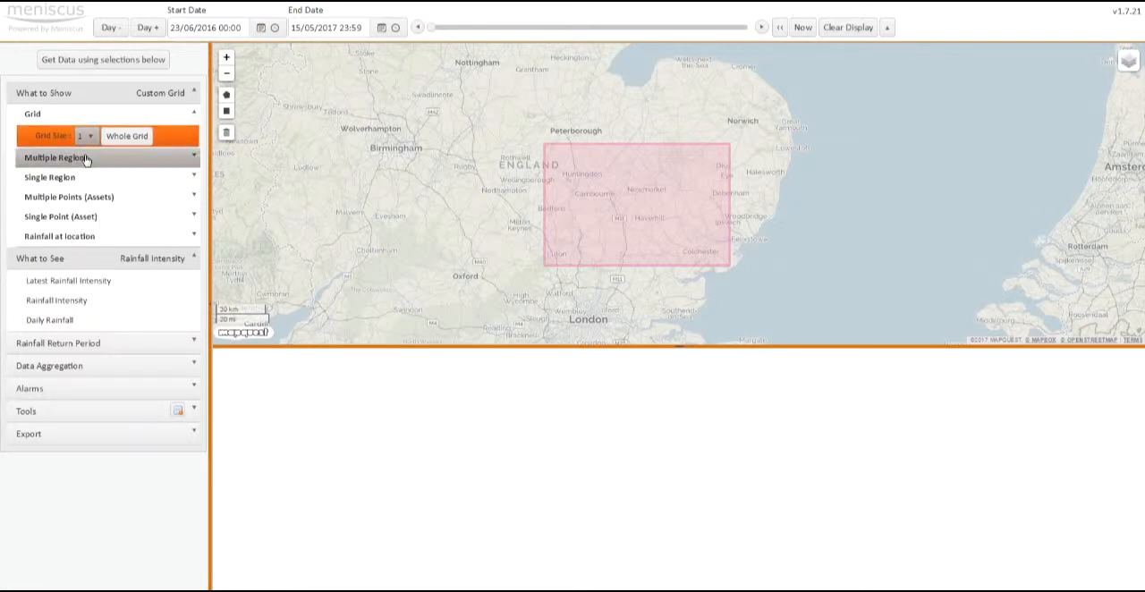
left_click(80, 304)
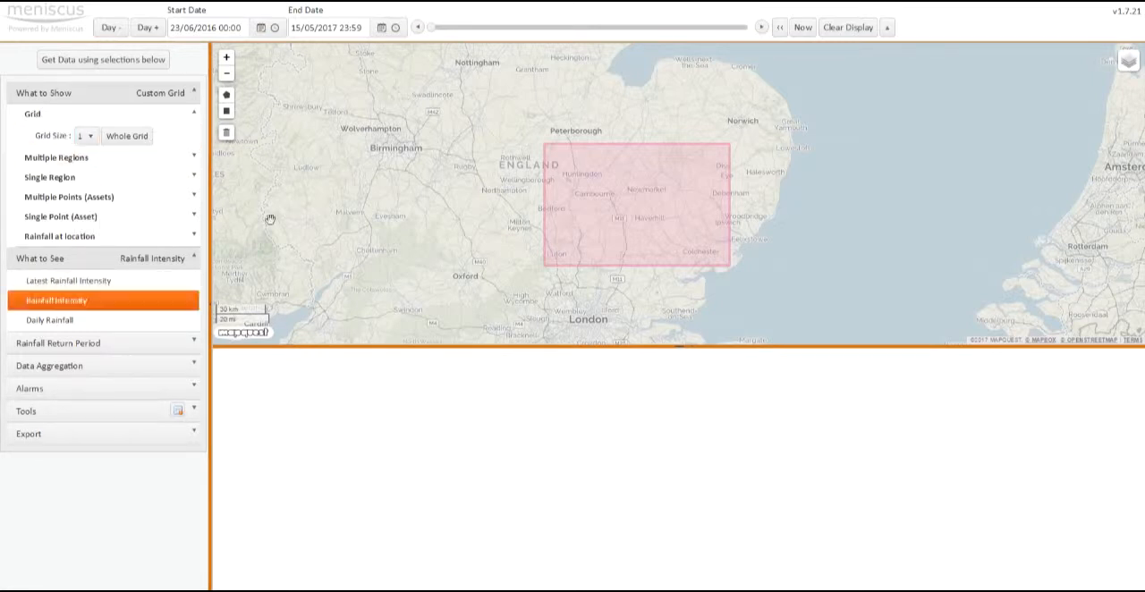
left_click(130, 60)
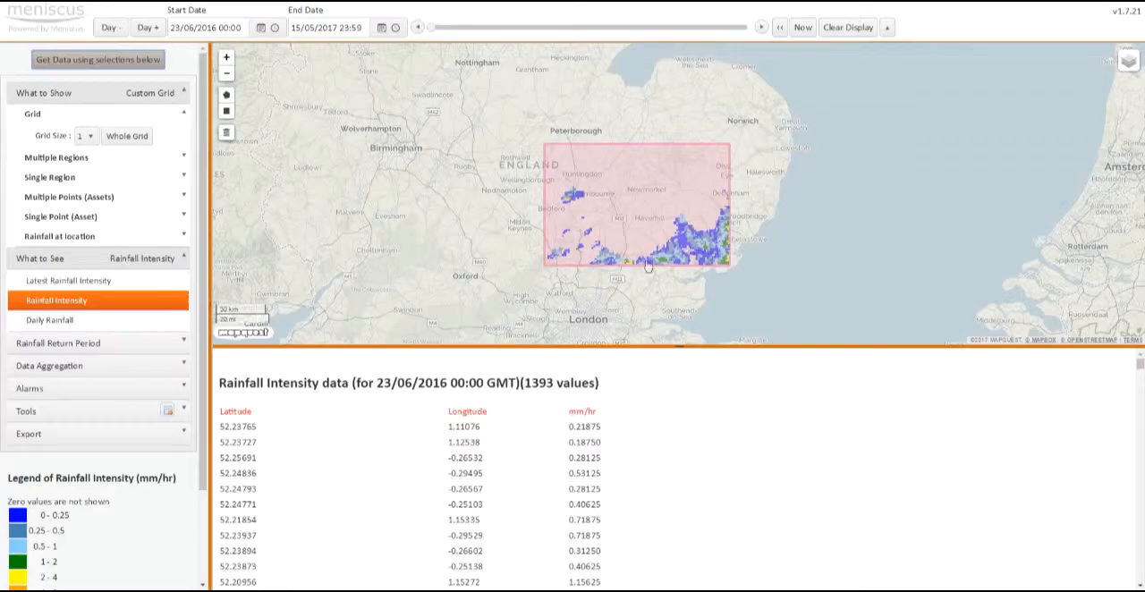
Step: Advance the custom grid's rainfall data to 15:35 and hide the Drawn Polygons layer on the map
scroll(695, 218, "up", 1)
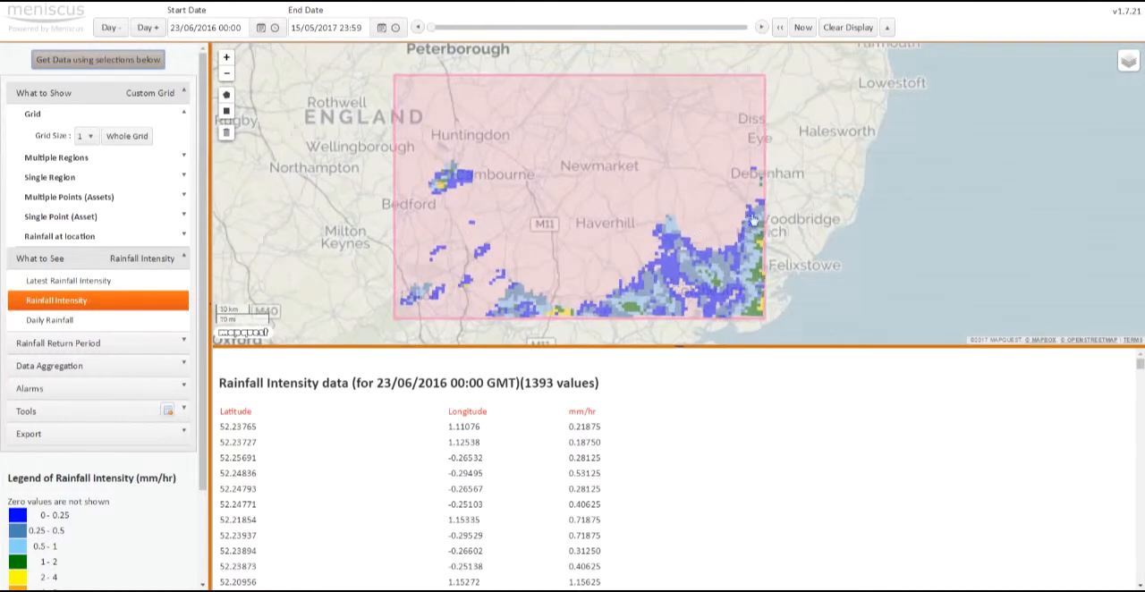
left_click_drag(435, 29, 637, 34)
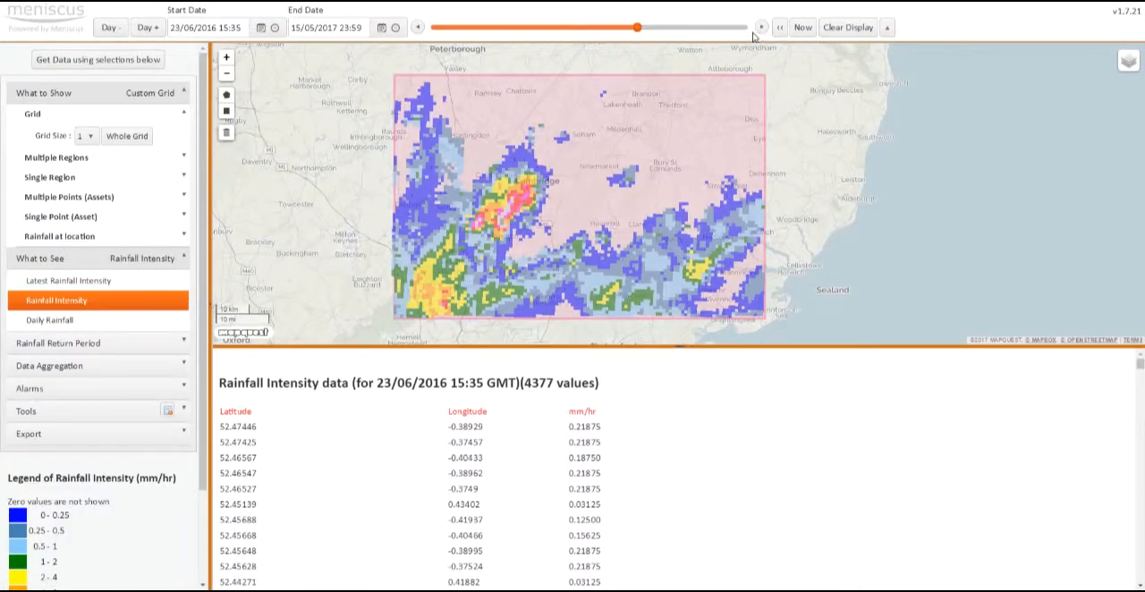
mouse_move(1130, 73)
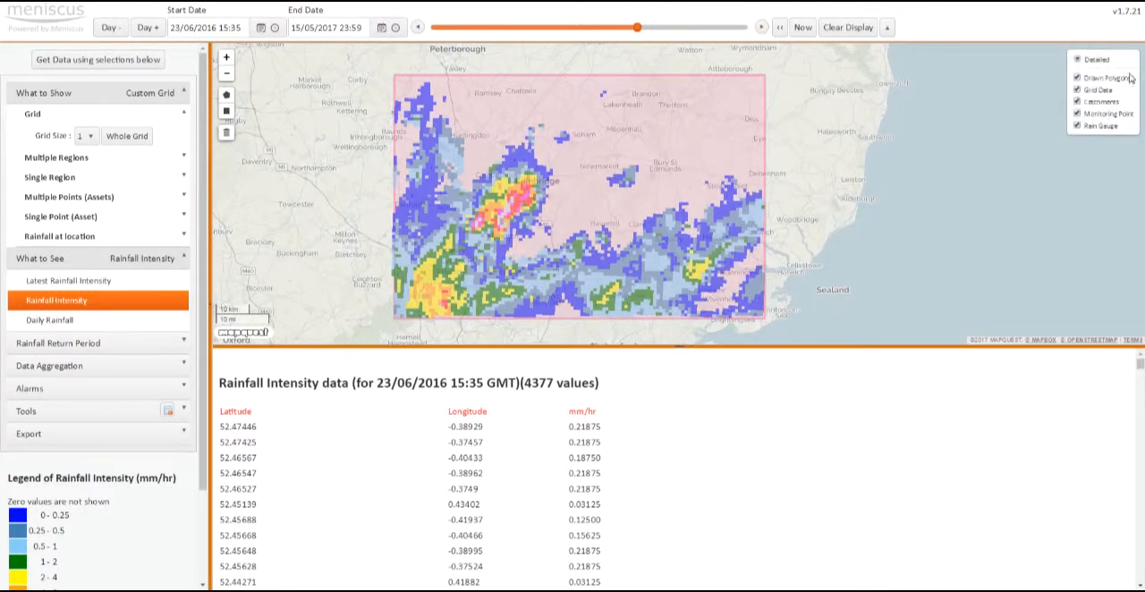
left_click(1109, 79)
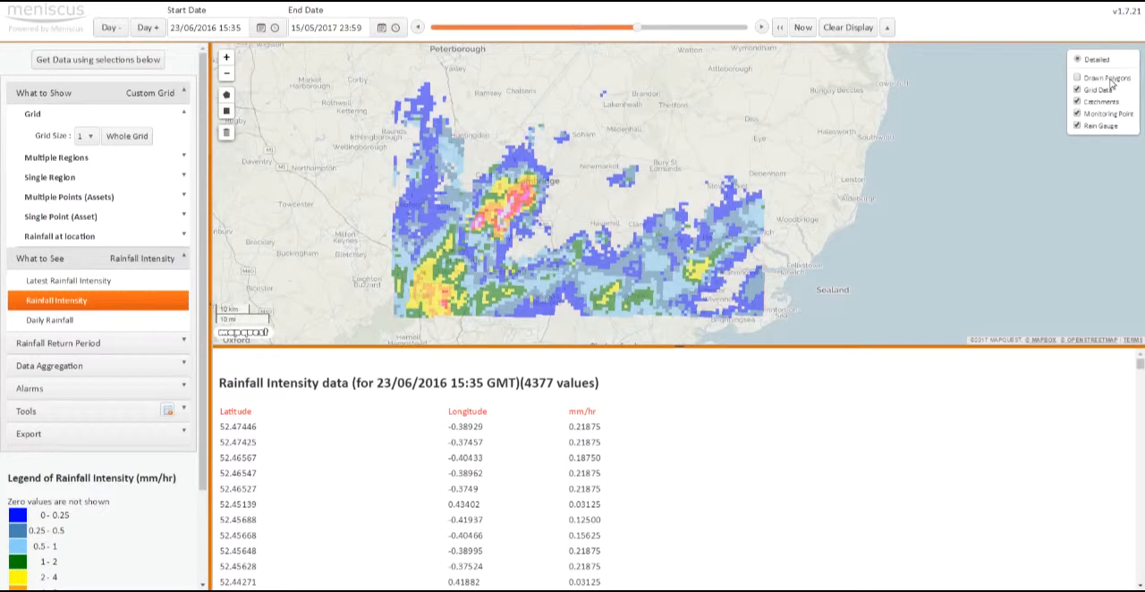
Step: Toggle the Drawn Polygons layer on and off on the map
left_click(1107, 81)
left_click(1107, 82)
left_click(1106, 80)
left_click(1106, 79)
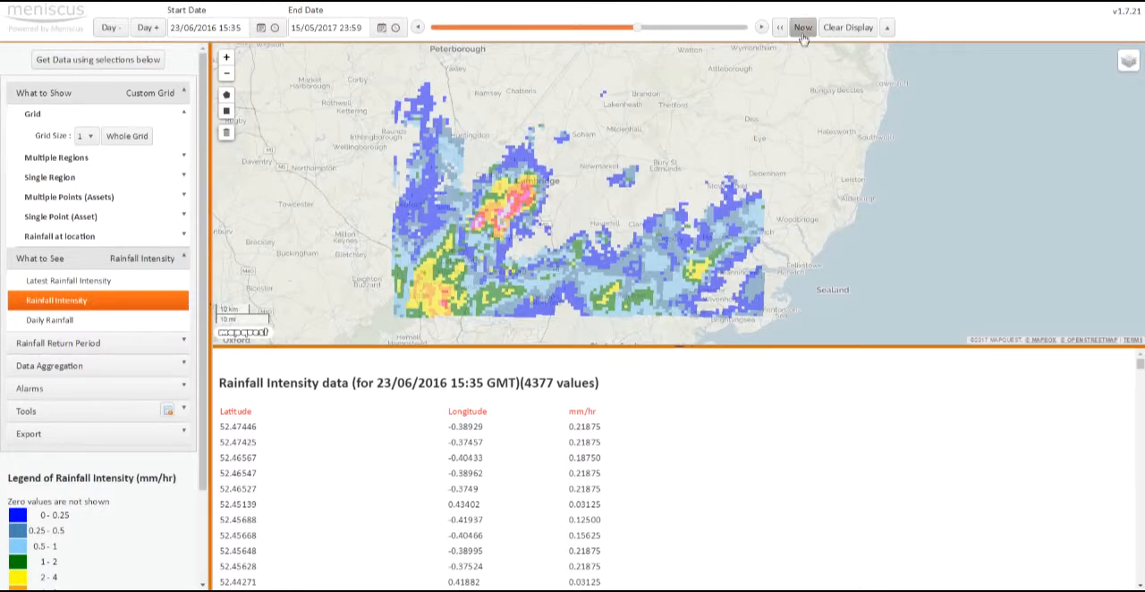
Step: Advance the custom grid's rainfall intensity data to 15:40 and autoplay it with the number of replay cycles set to 2
left_click(761, 29)
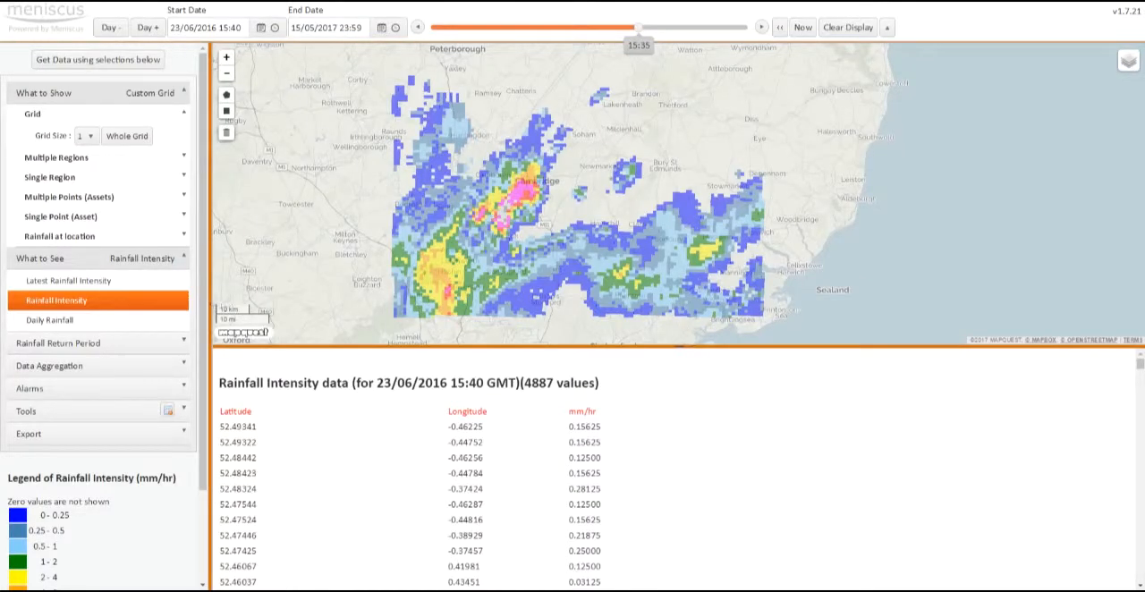
left_click(107, 412)
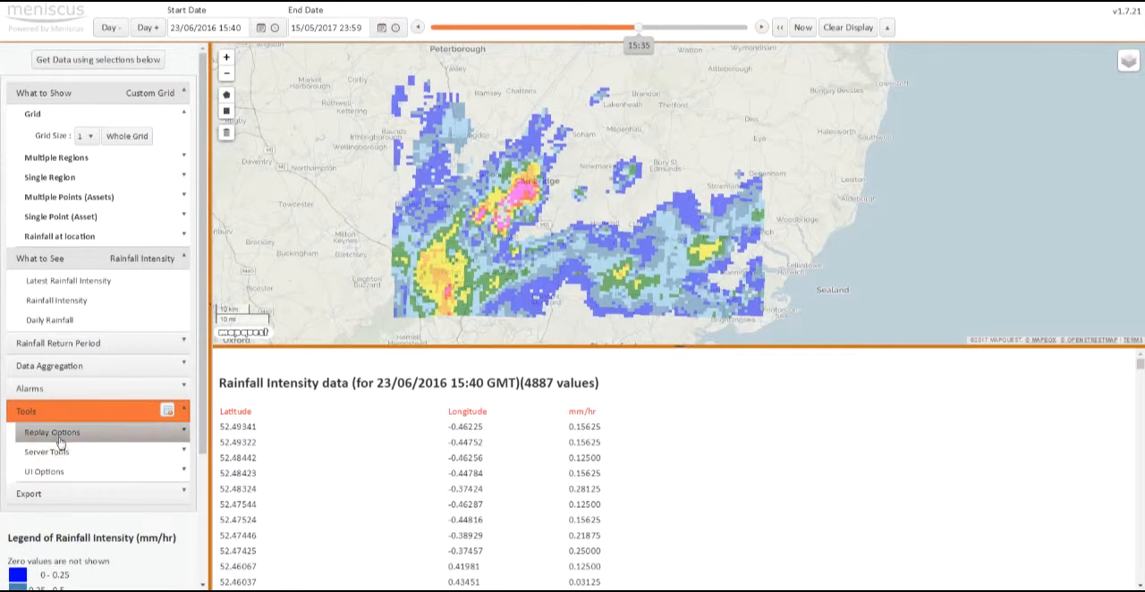
left_click(59, 432)
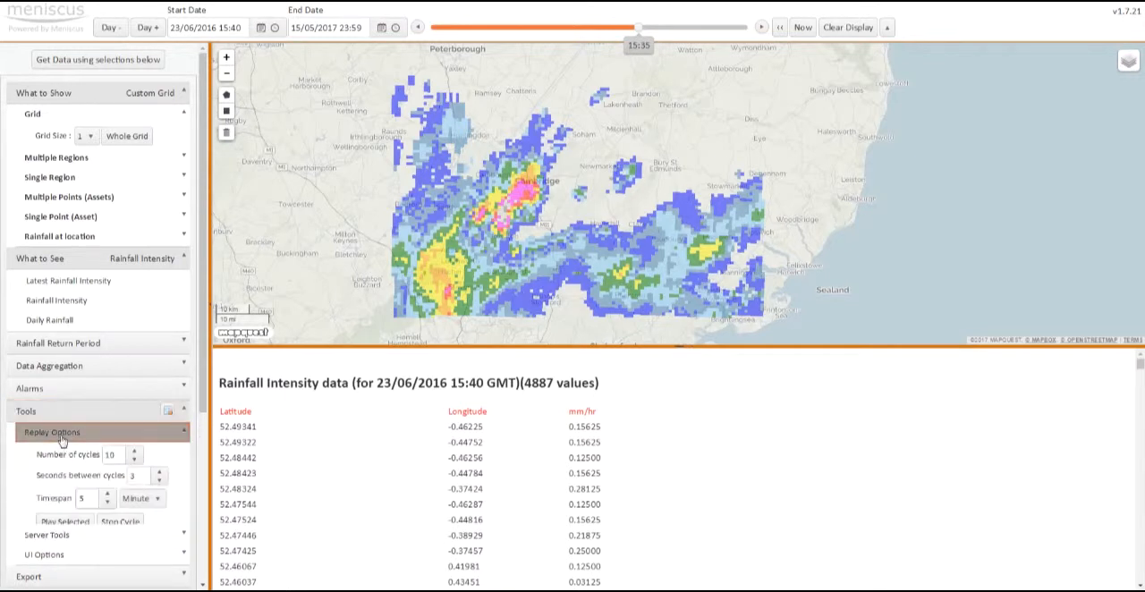
left_click(135, 462)
left_click(136, 461)
left_click(137, 461)
left_click(137, 462)
left_click(138, 461)
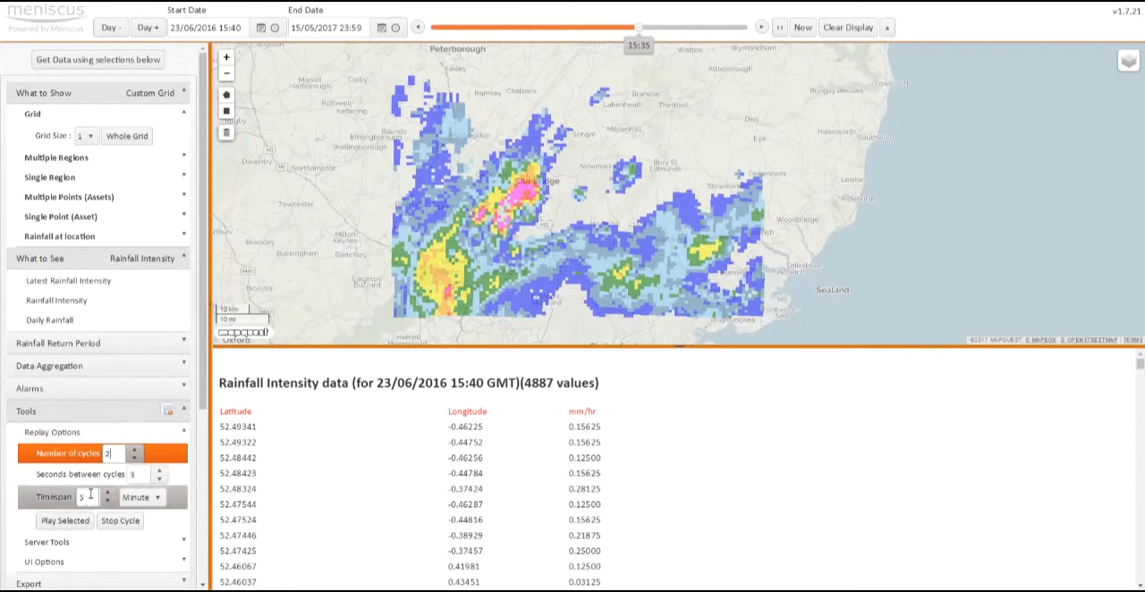
left_click(65, 521)
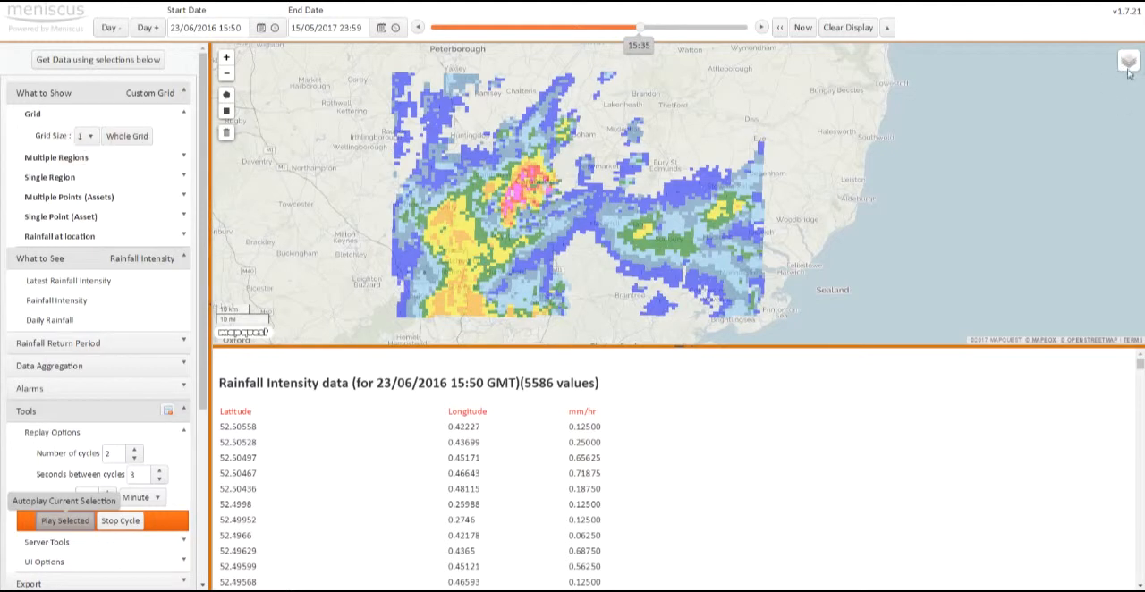
Step: Show the Drawn Polygons layer on the map and load the Daily Rainfall data for the custom grid
mouse_move(1123, 66)
left_click(1100, 80)
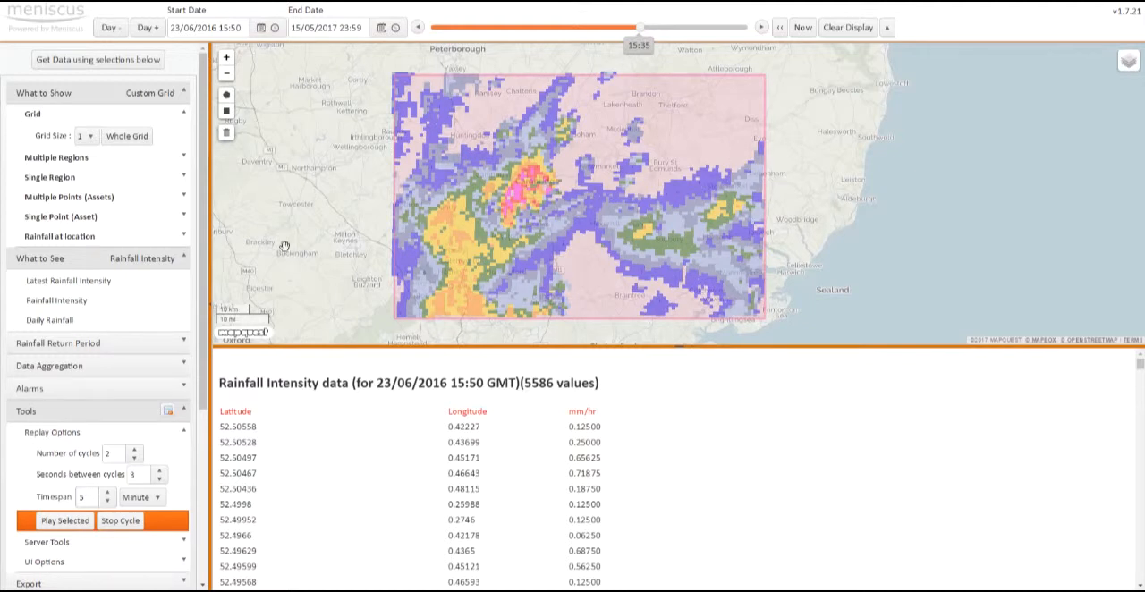
left_click(67, 321)
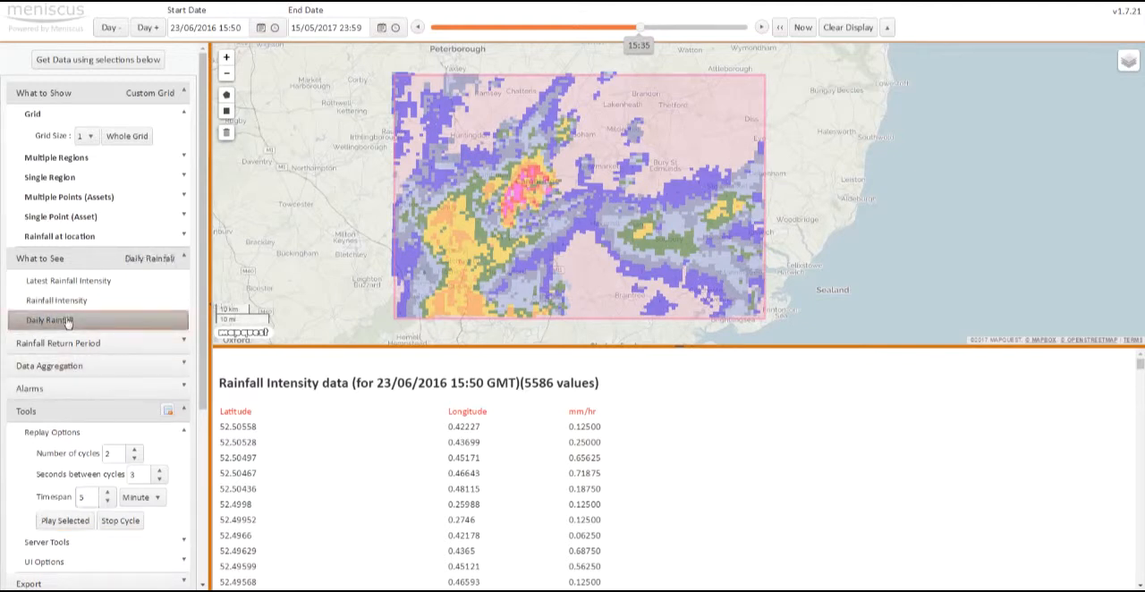
left_click(126, 63)
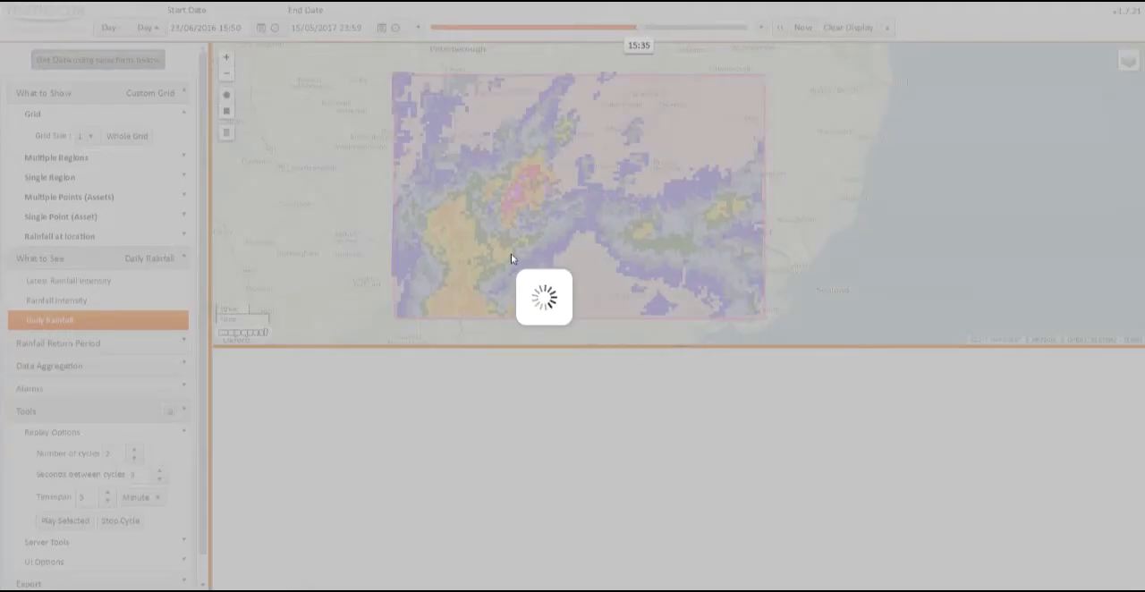